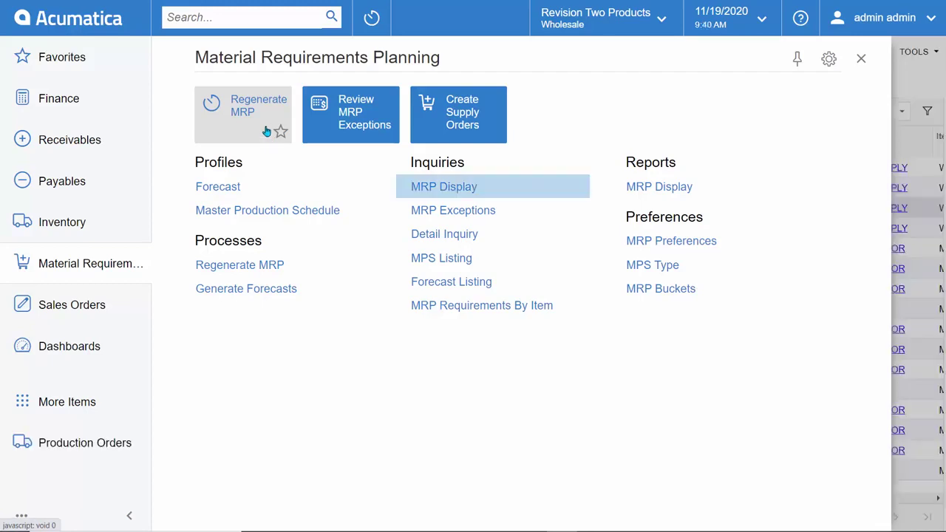
Check the inventory ID on bill of material BOM000019 and open the MRP Display inquiry
{"action": "left_click", "coordinate": [237, 197]}
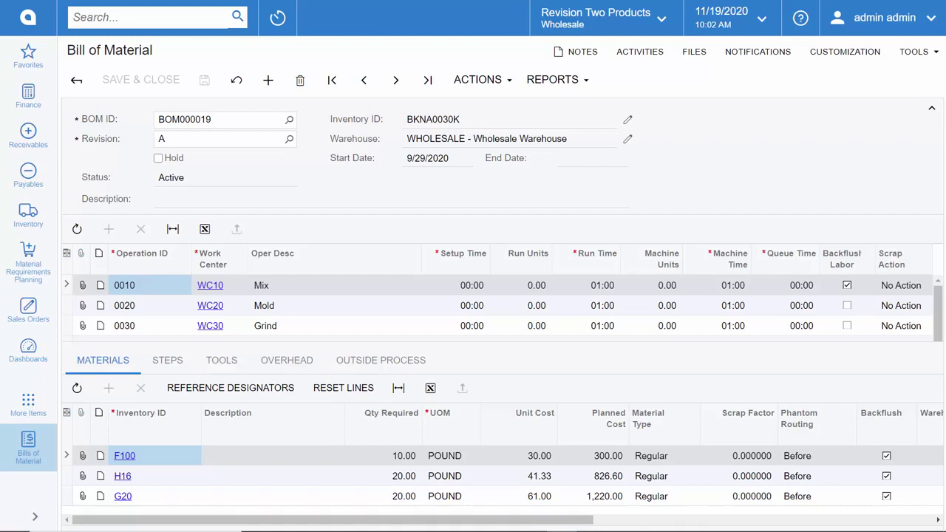
{"action": "double_click", "coordinate": [432, 121]}
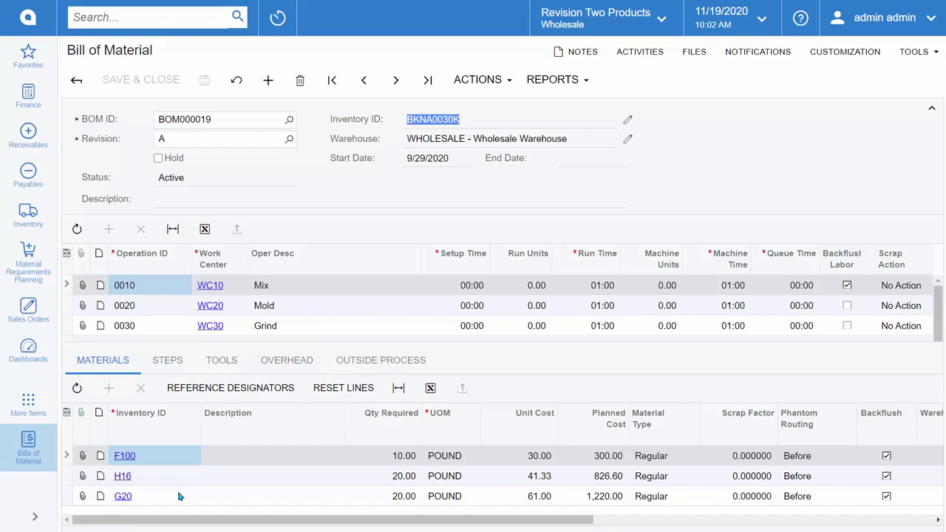
{"action": "left_click", "coordinate": [33, 281]}
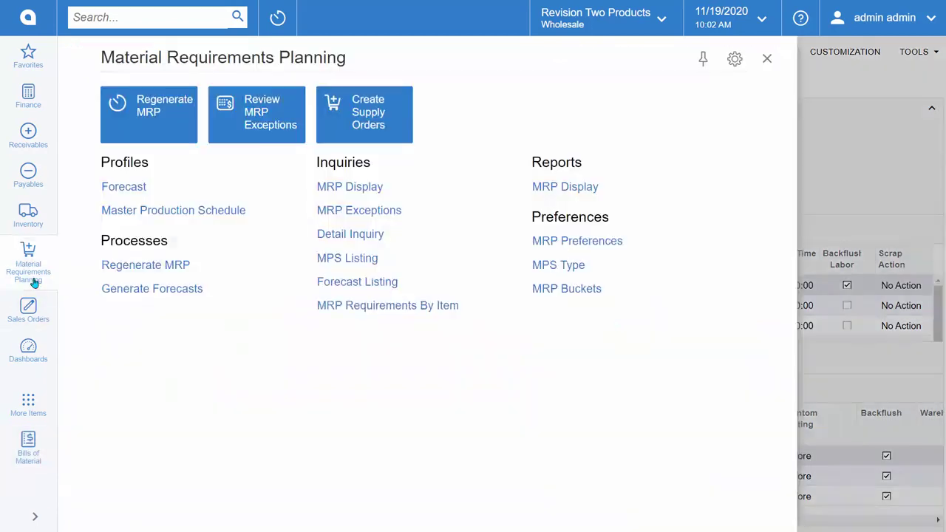
{"action": "left_click", "coordinate": [350, 187]}
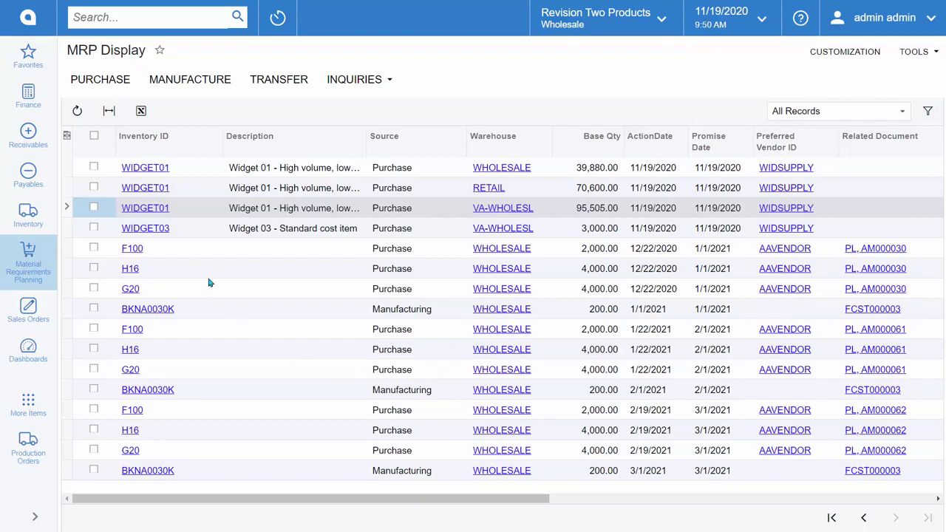
Review the earliest planned F100, H16 and G20 purchases and the BKNA0030K manufacturing line
{"action": "left_click", "coordinate": [180, 256]}
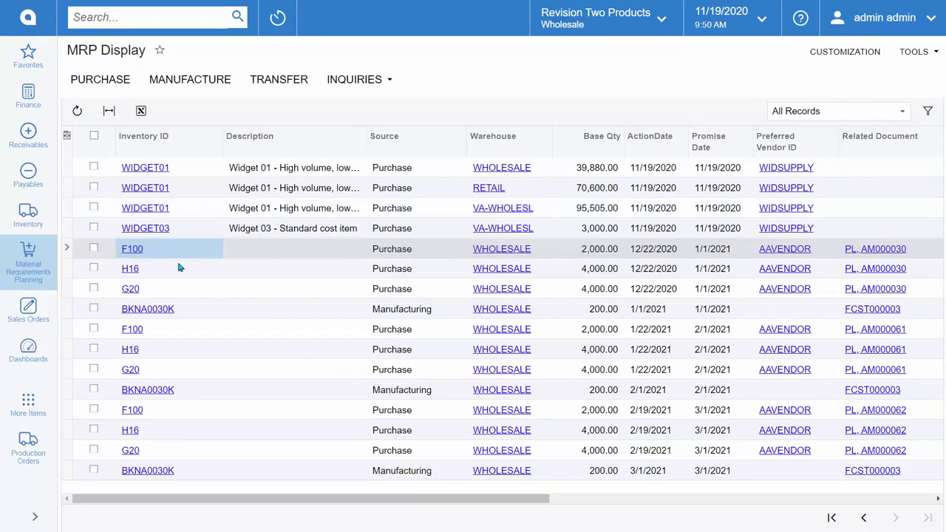
{"action": "left_click", "coordinate": [178, 276]}
{"action": "left_click", "coordinate": [179, 293]}
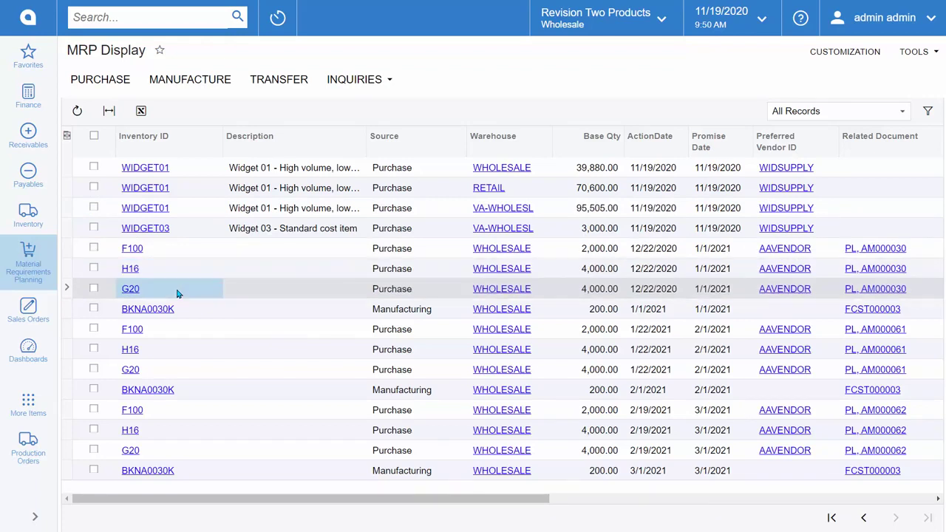
{"action": "left_click", "coordinate": [185, 315]}
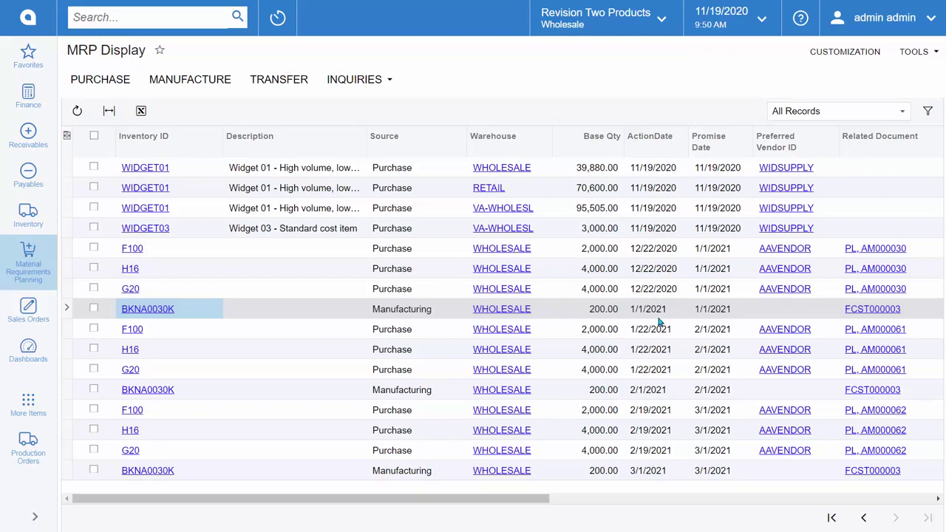
{"action": "left_click", "coordinate": [94, 309]}
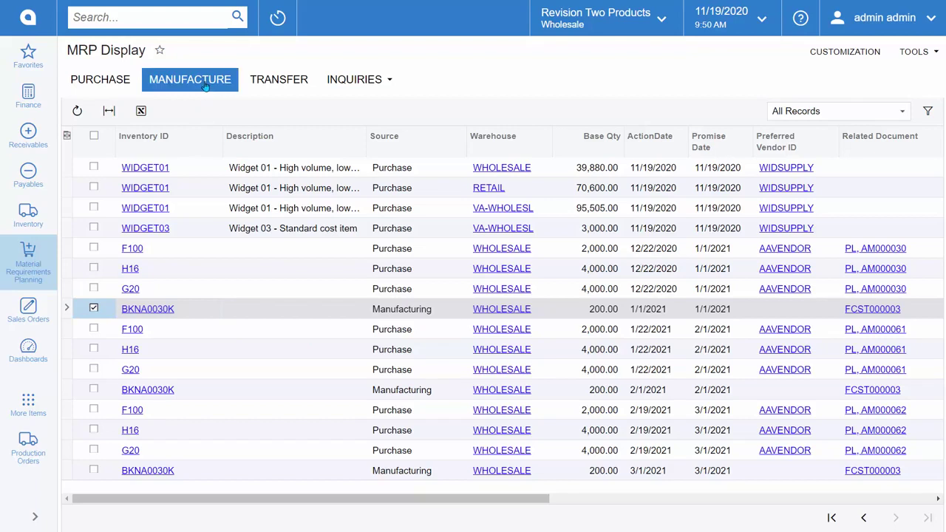
{"action": "left_click", "coordinate": [377, 290]}
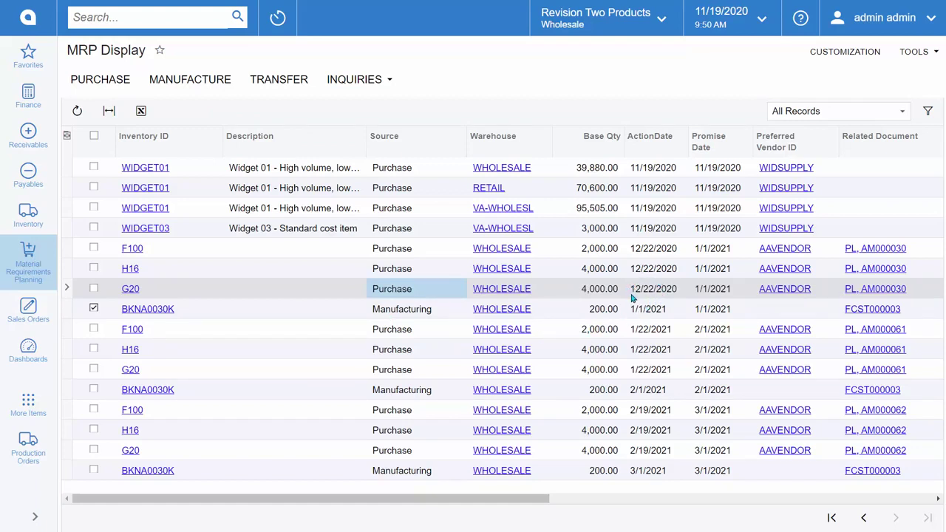
{"action": "left_click", "coordinate": [654, 269]}
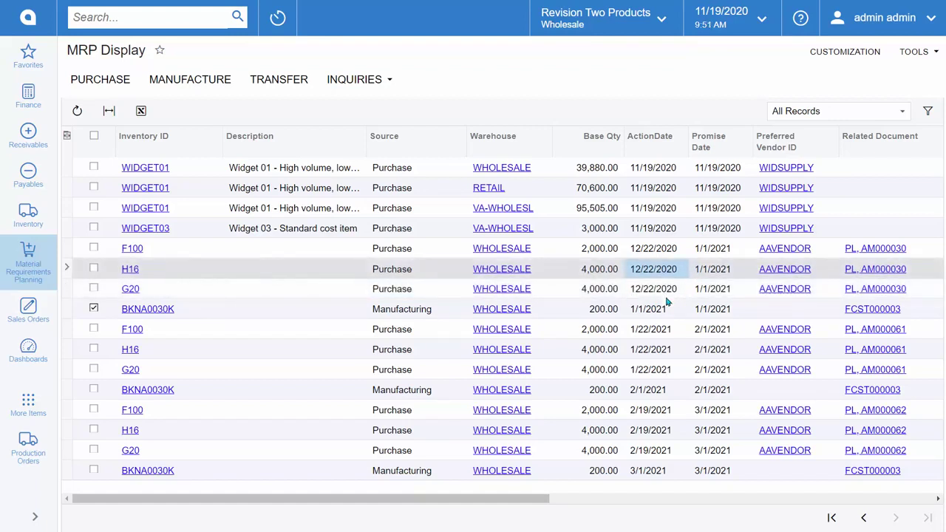
{"action": "left_click", "coordinate": [403, 319]}
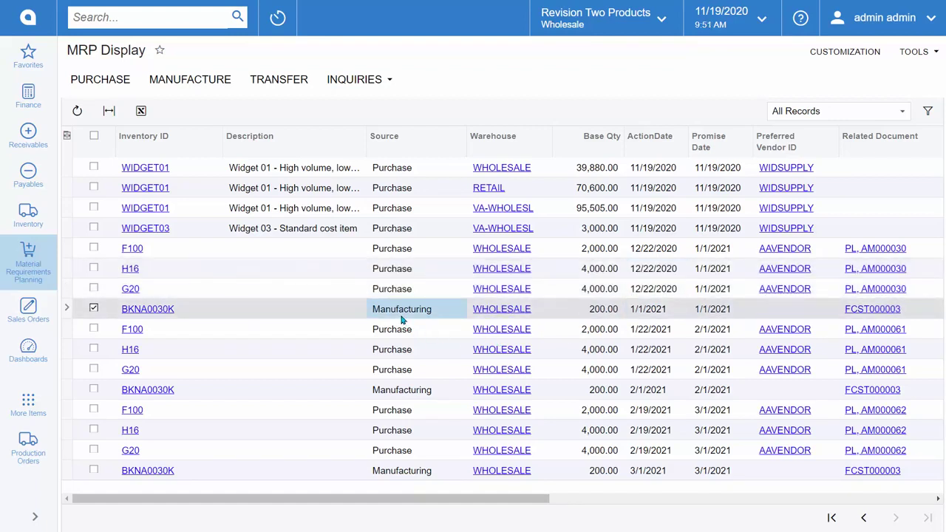
{"action": "left_click", "coordinate": [94, 309]}
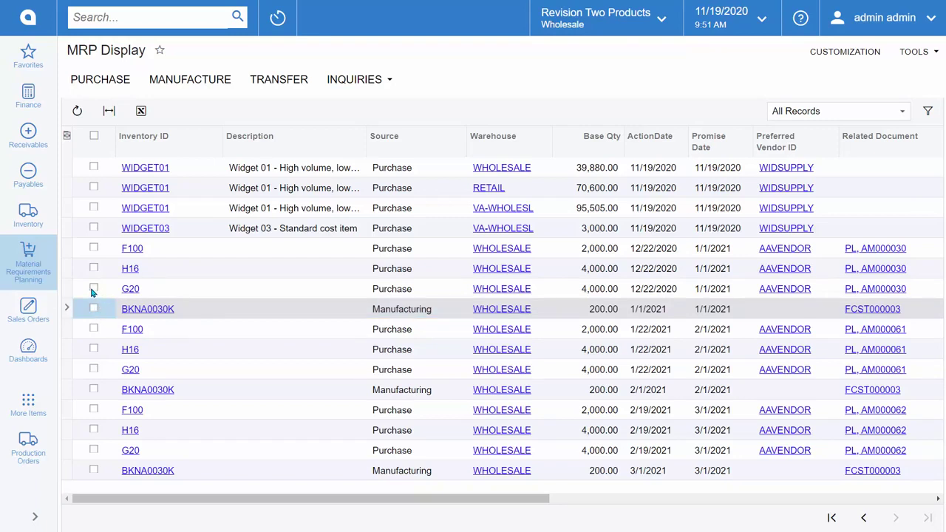
Select the F100, H16 and G20 lines with action date 12/22/2020 and start a purchase order for them
{"action": "left_click", "coordinate": [94, 289]}
{"action": "left_click", "coordinate": [94, 269]}
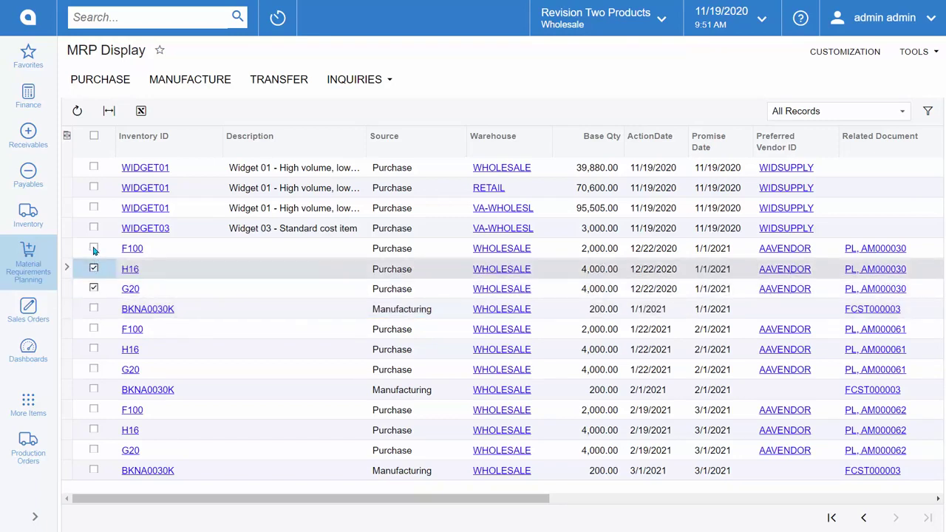
{"action": "left_click", "coordinate": [94, 249]}
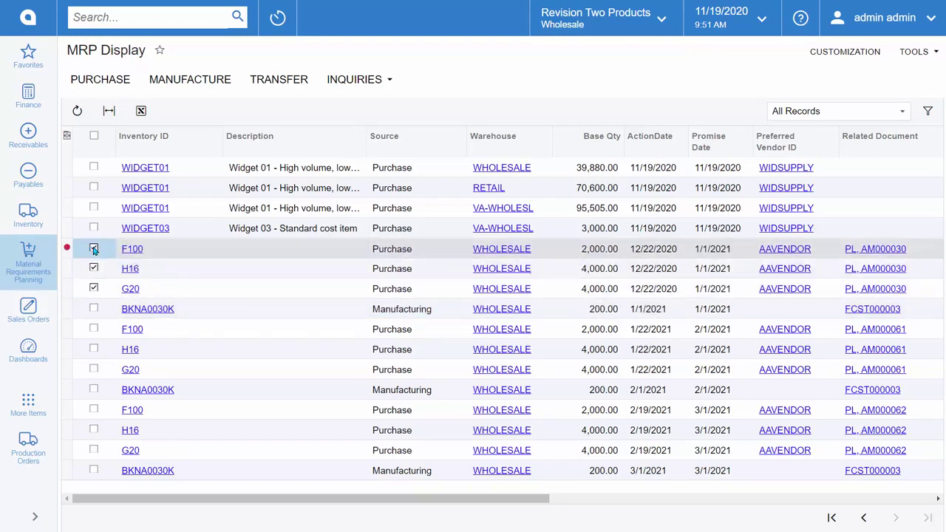
{"action": "left_click", "coordinate": [112, 91]}
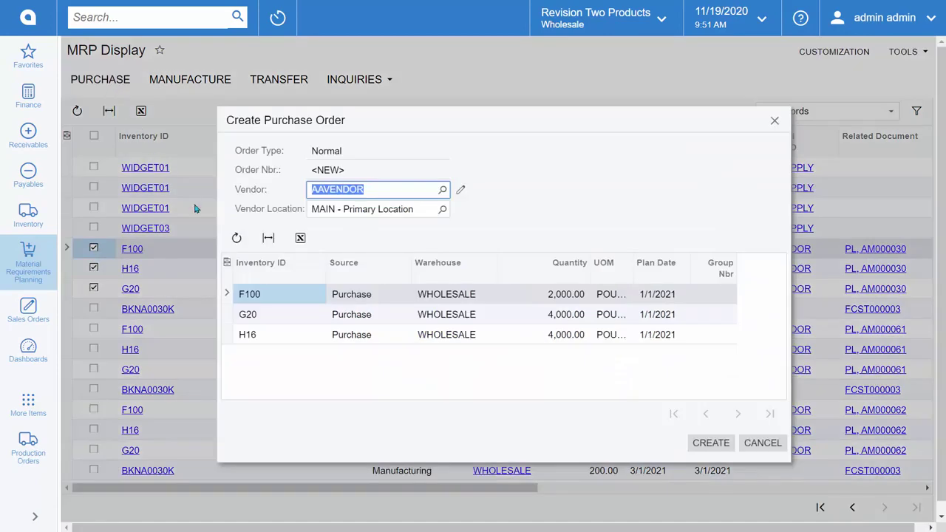
Assign group number 1 to the F100, G20 and H16 lines and create the purchase order
{"action": "left_click", "coordinate": [697, 300]}
{"action": "type", "text": "1"}
{"action": "key", "text": "Down"}
{"action": "type", "text": "1"}
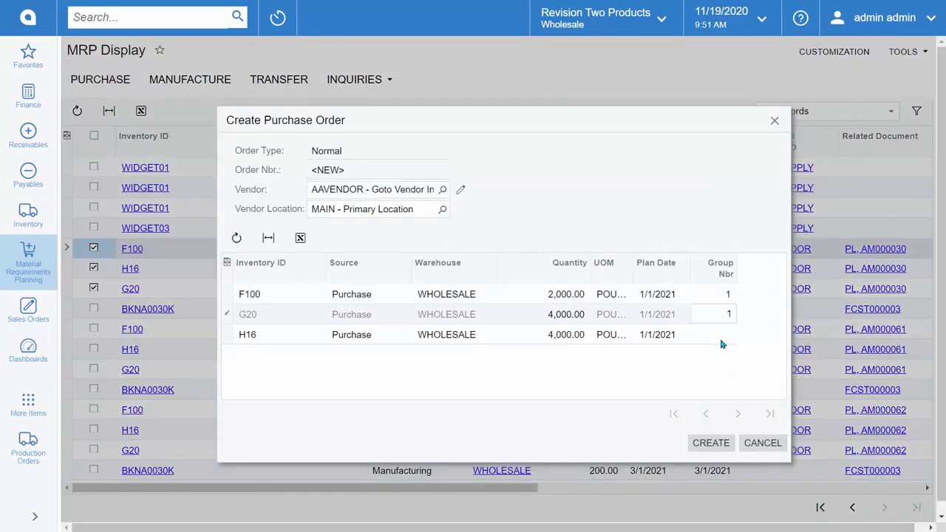
{"action": "key", "text": "Down"}
{"action": "type", "text": "1"}
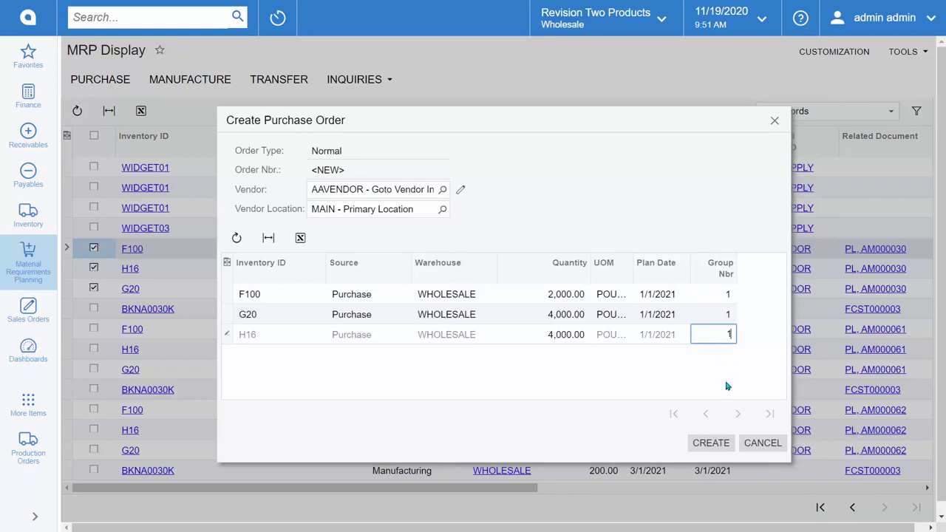
{"action": "left_click", "coordinate": [711, 447]}
{"action": "left_click", "coordinate": [505, 316]}
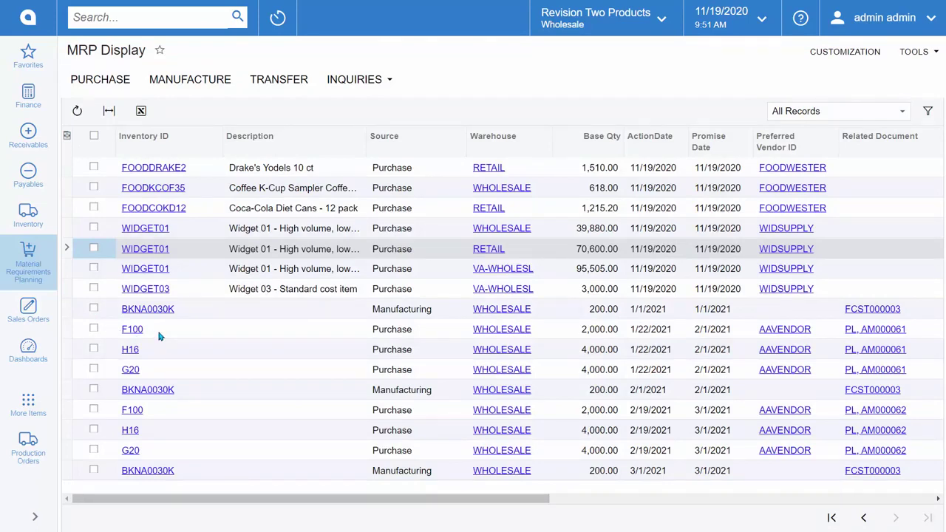
Open the Purchases workspace from the complete list of workspaces
{"action": "left_click", "coordinate": [28, 403]}
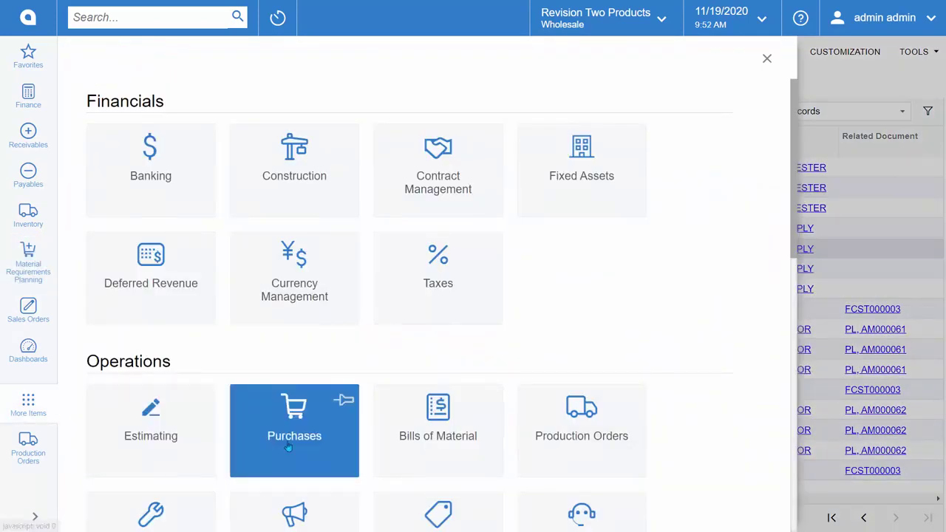
{"action": "left_click", "coordinate": [342, 397]}
{"action": "left_click", "coordinate": [170, 242]}
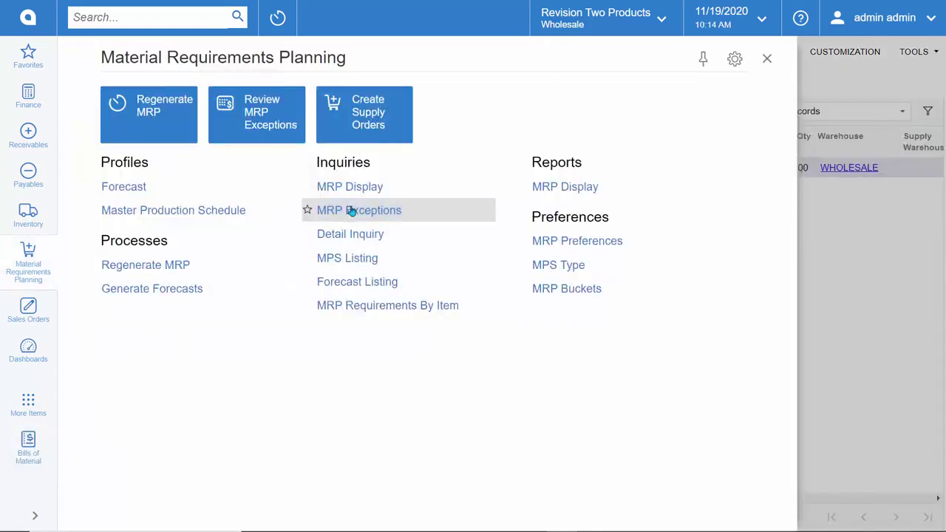
Open the MRP Exceptions inquiry and look at the Grace Period setting in the MRP Preferences
{"action": "left_click", "coordinate": [326, 210]}
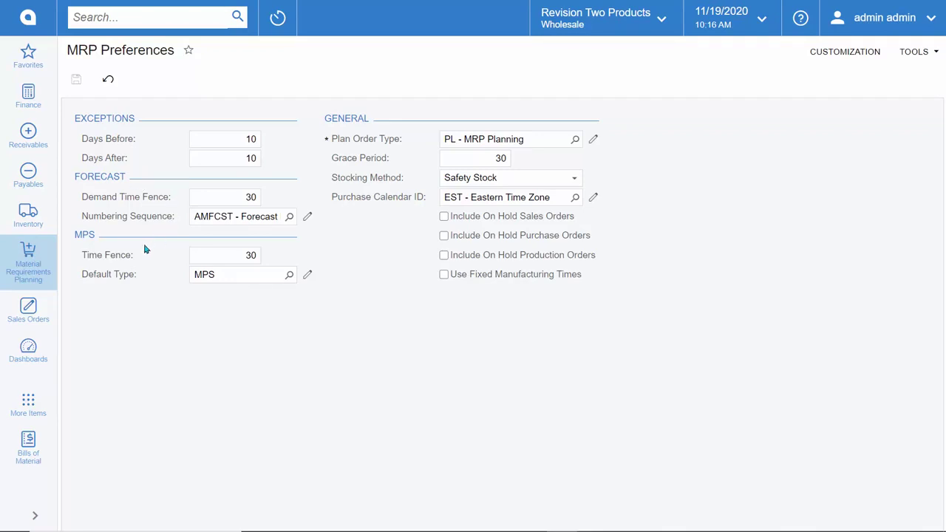
{"action": "left_click", "coordinate": [513, 158]}
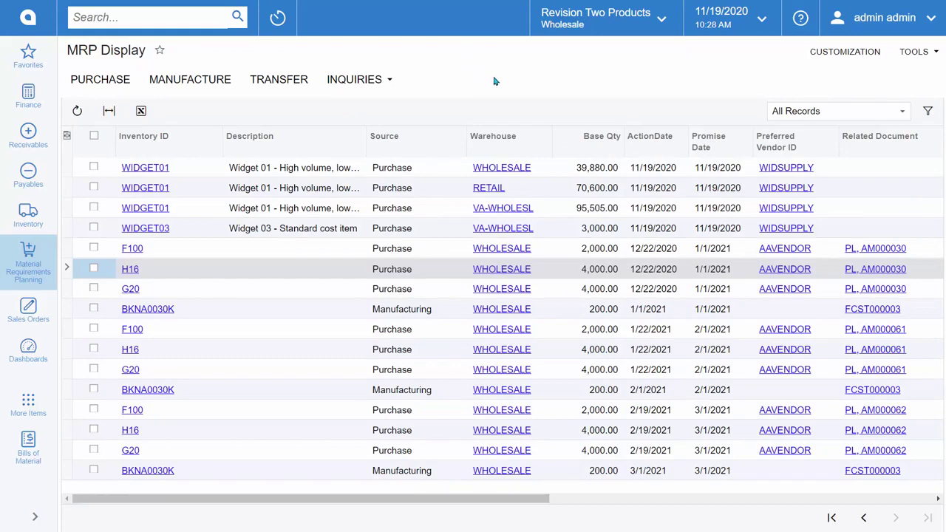
Filter the MRP Display lines to warehouse equals WHOLESALE and to the preferred vendor AAVENDOR
{"action": "left_click", "coordinate": [527, 146]}
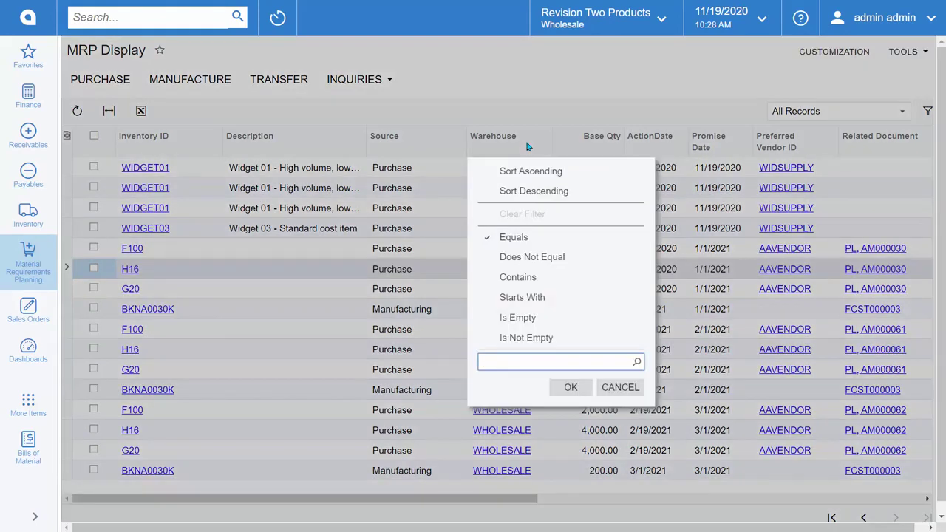
{"action": "left_click", "coordinate": [640, 363]}
{"action": "left_click", "coordinate": [639, 363]}
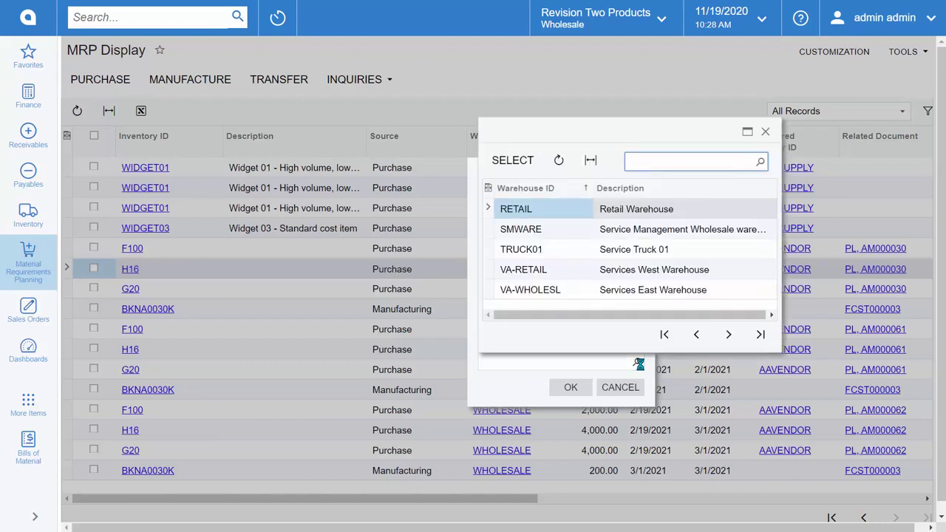
{"action": "left_click", "coordinate": [761, 334]}
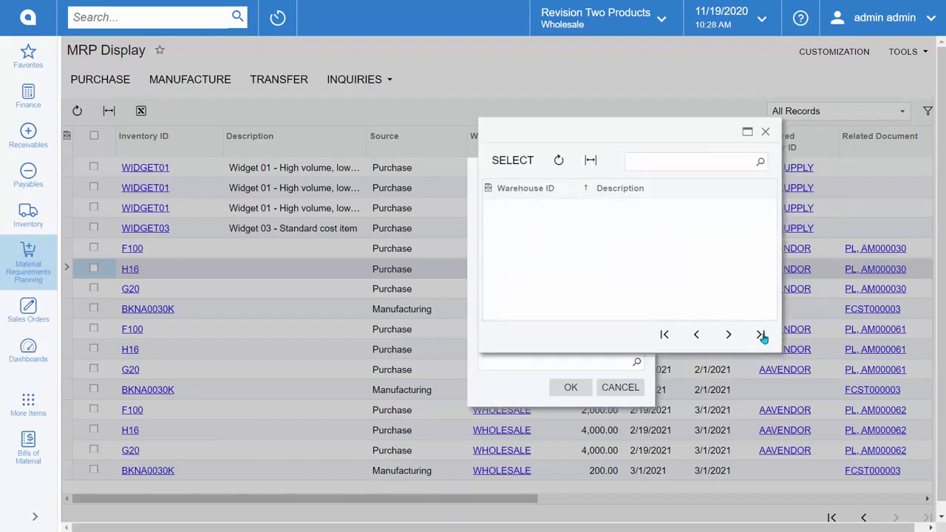
{"action": "double_click", "coordinate": [529, 290]}
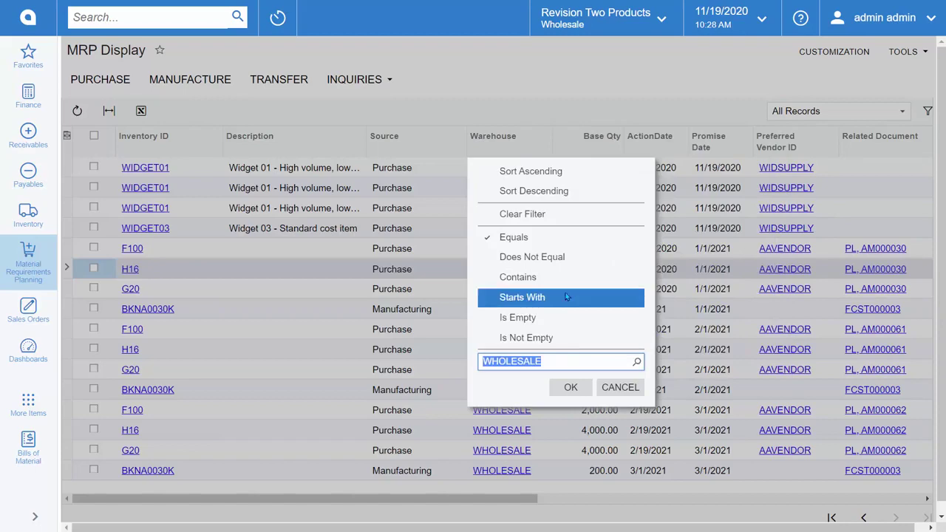
{"action": "left_click", "coordinate": [570, 388]}
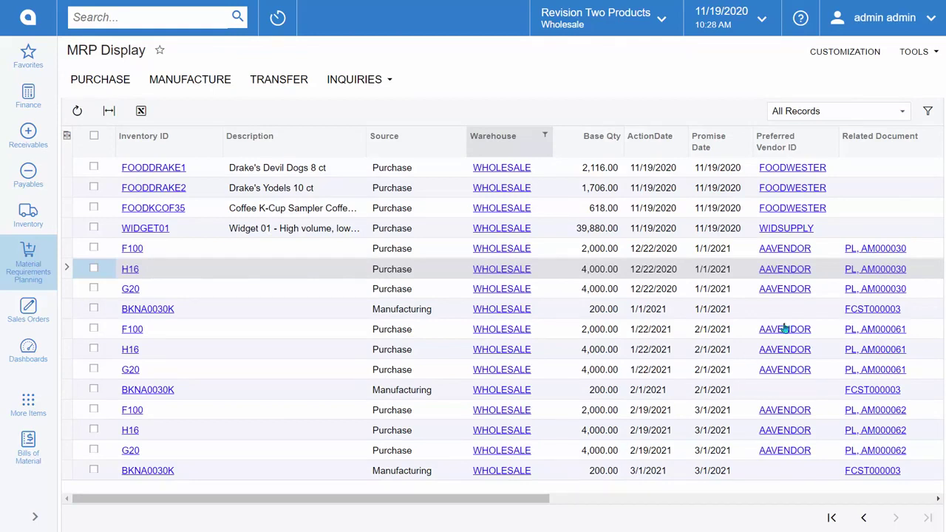
{"action": "left_click", "coordinate": [822, 253]}
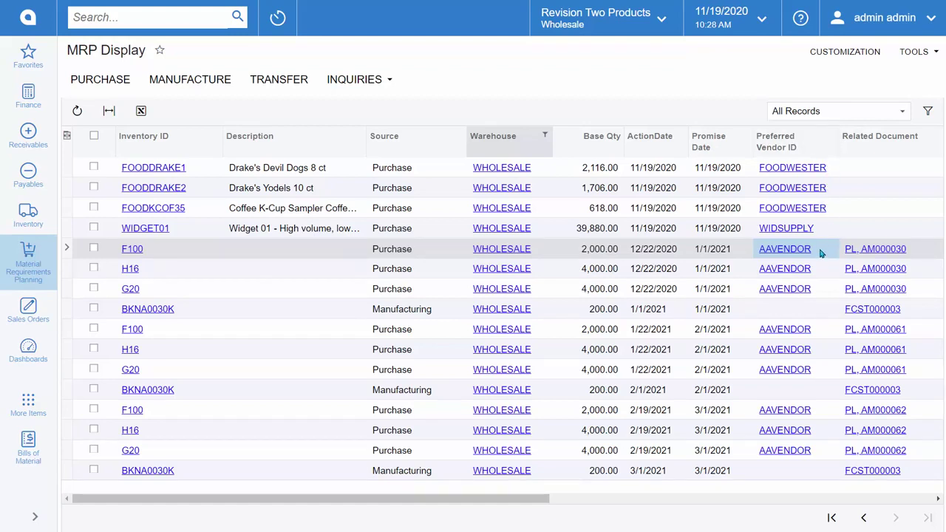
{"action": "key", "text": "shift+f"}
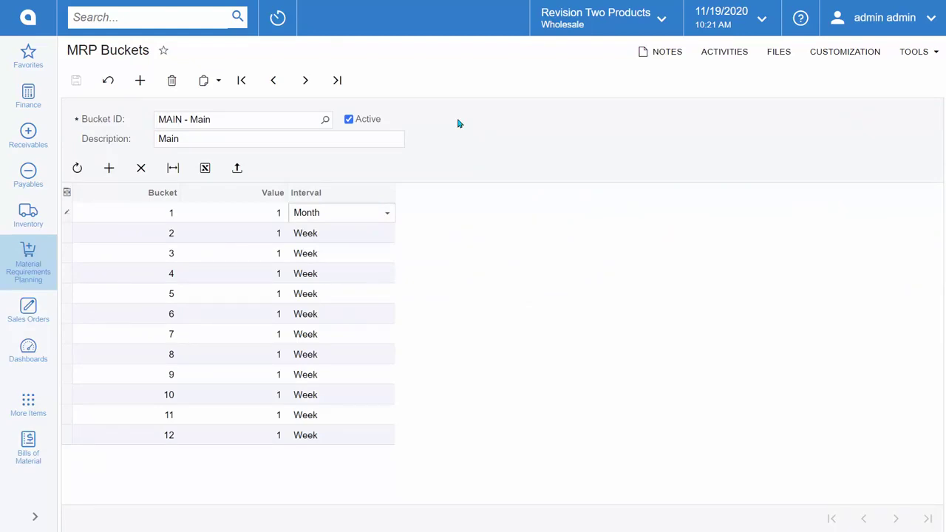
Show the available interval options for bucket 1 of the MAIN MRP bucket
{"action": "left_click", "coordinate": [368, 221]}
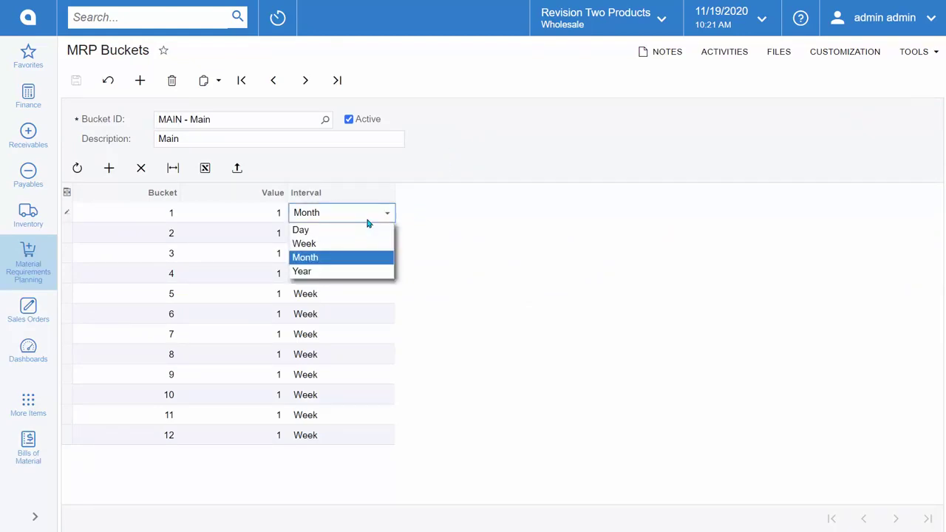